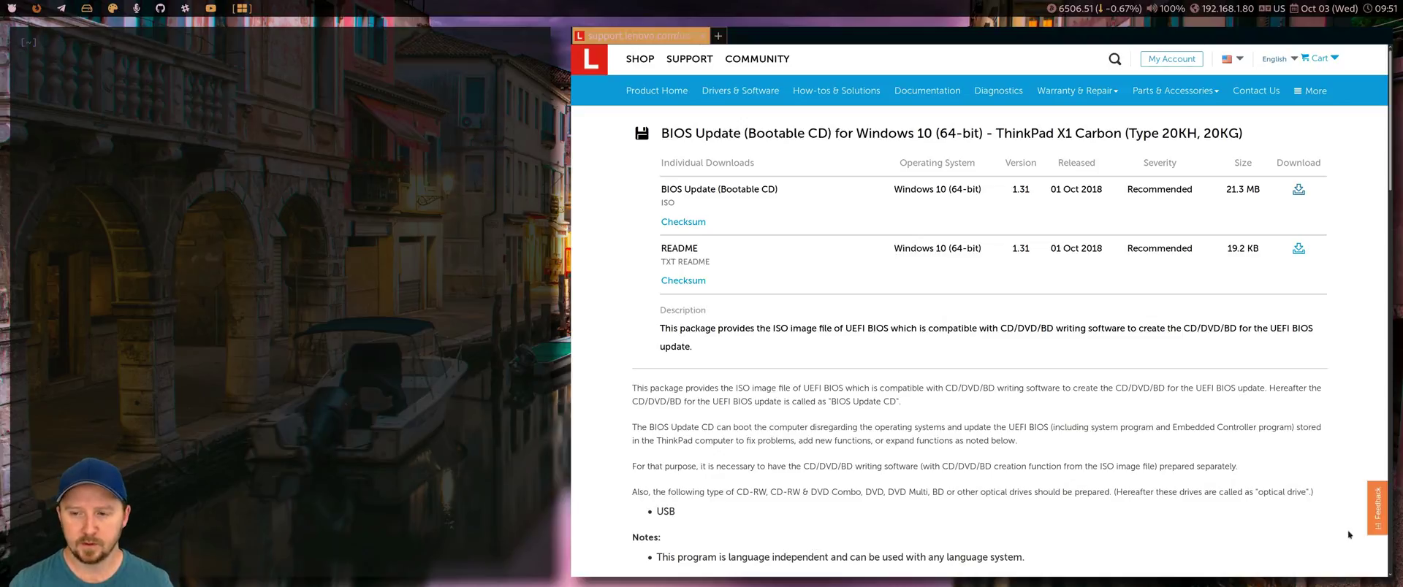
# Step: Examine the ThinkPad X1 Carbon BIOS Update (Bootable CD) page, including the version 1.31 summary of changes and the package format
pyautogui.scroll(-4, 1081, 468)
pyautogui.scroll(4, 1051, 413)
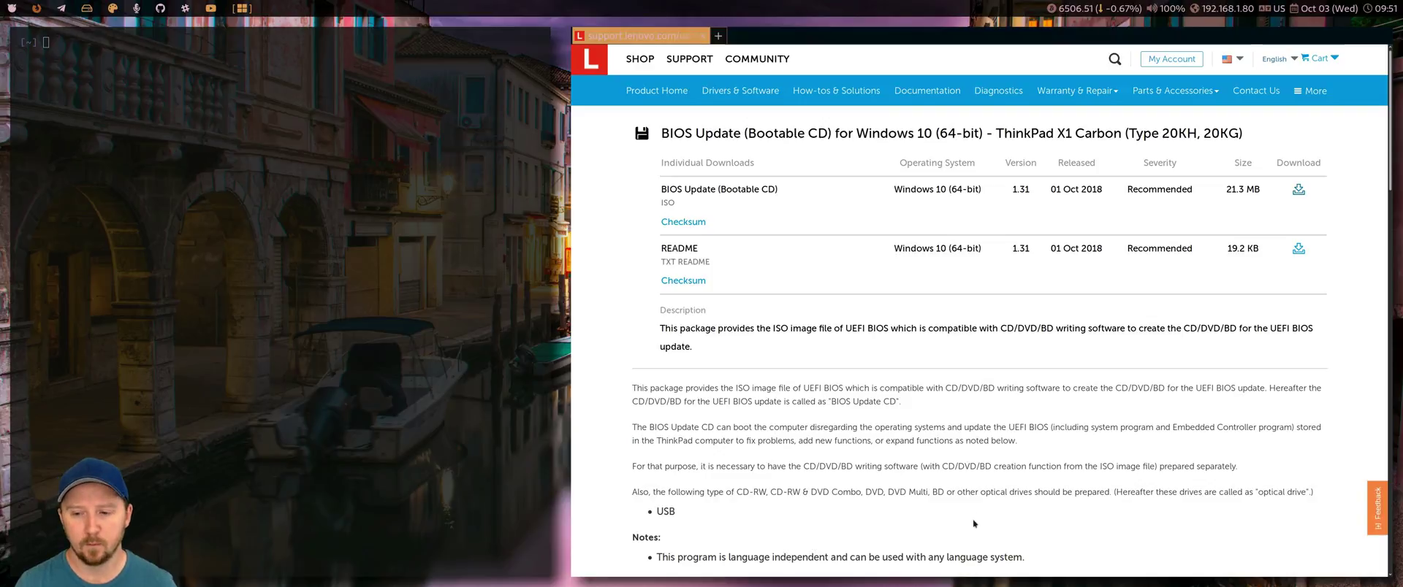
pyautogui.scroll(-5, 1023, 485)
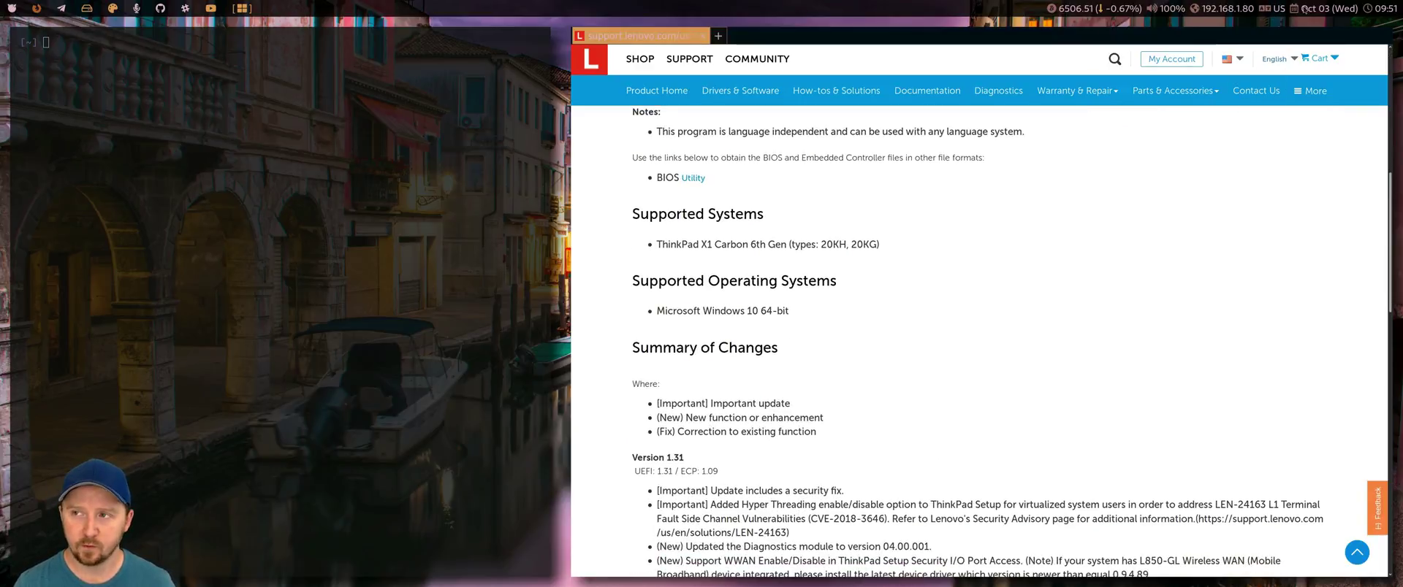
pyautogui.scroll(-1, 1038, 169)
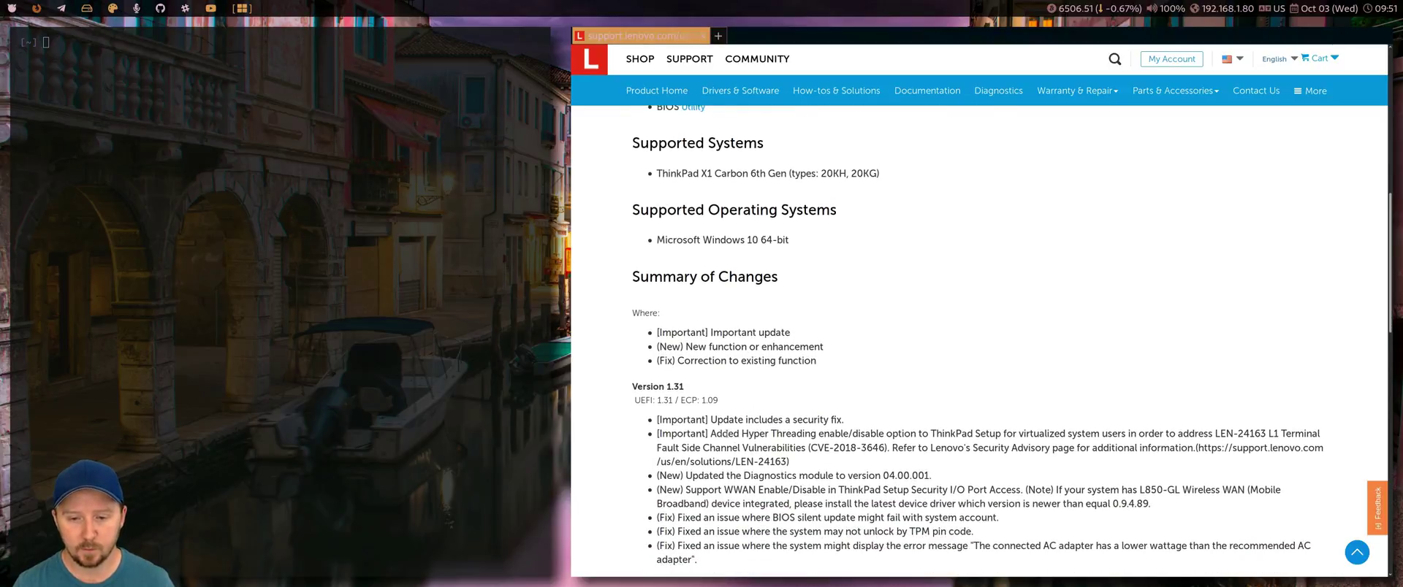
pyautogui.moveTo(711, 434); pyautogui.dragTo(884, 434)
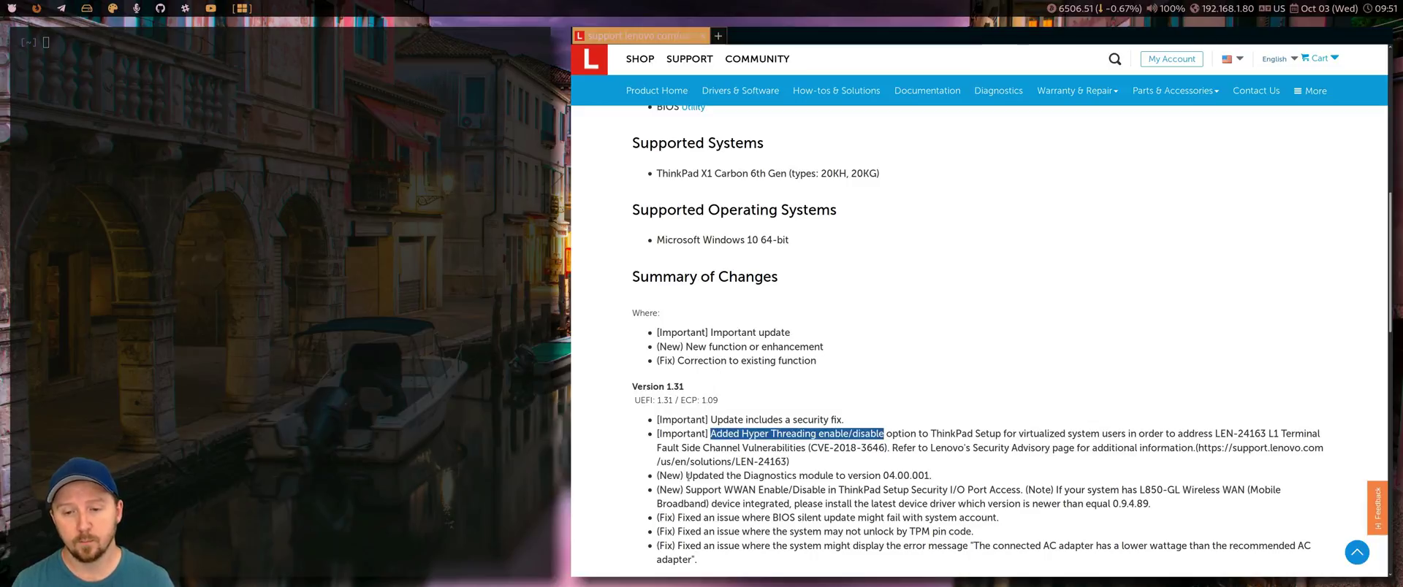
pyautogui.click(866, 487)
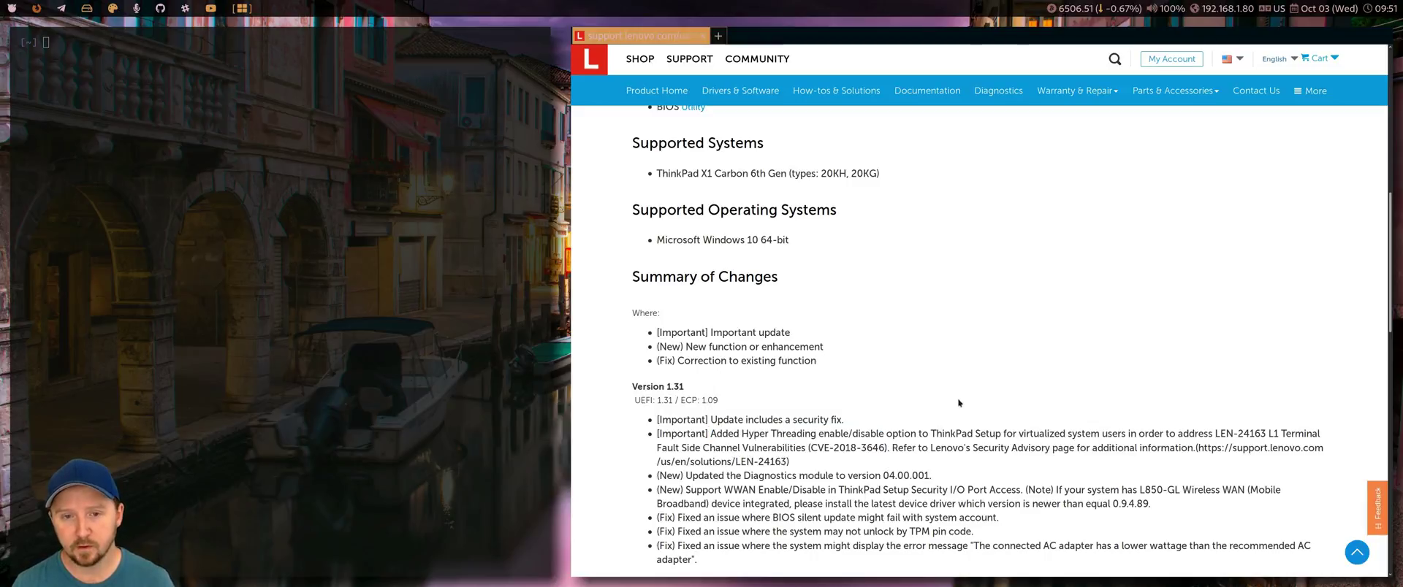
pyautogui.scroll(10, 1053, 399)
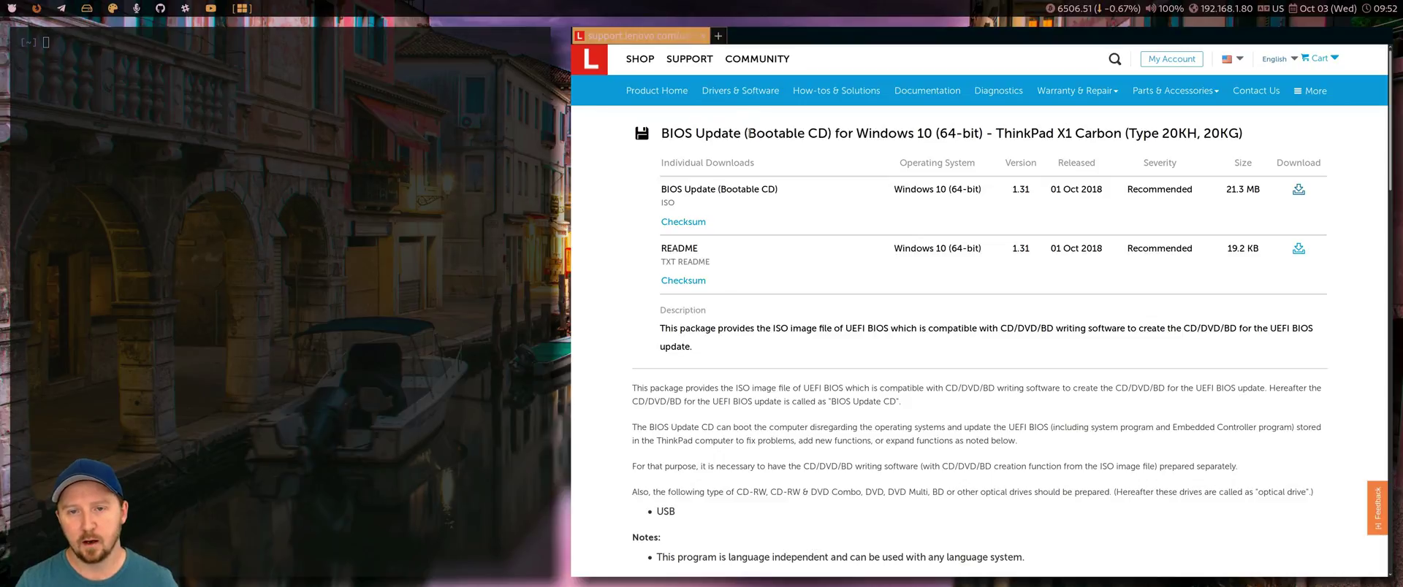
pyautogui.moveTo(748, 133); pyautogui.dragTo(829, 134)
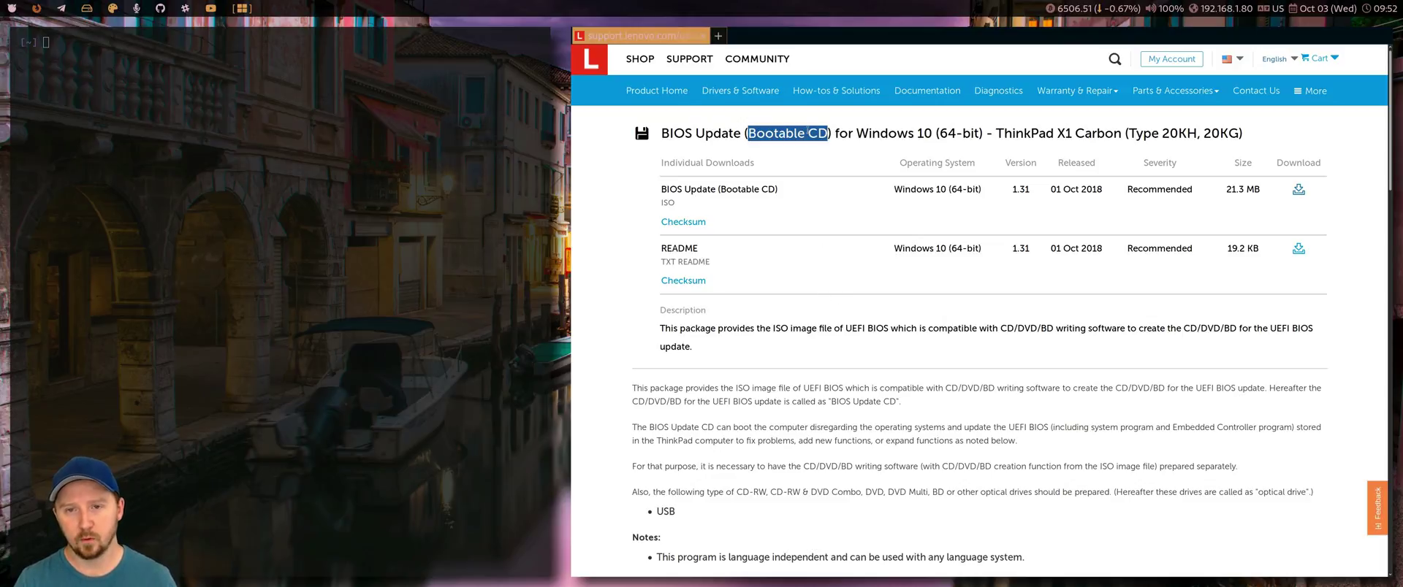
pyautogui.click(976, 380)
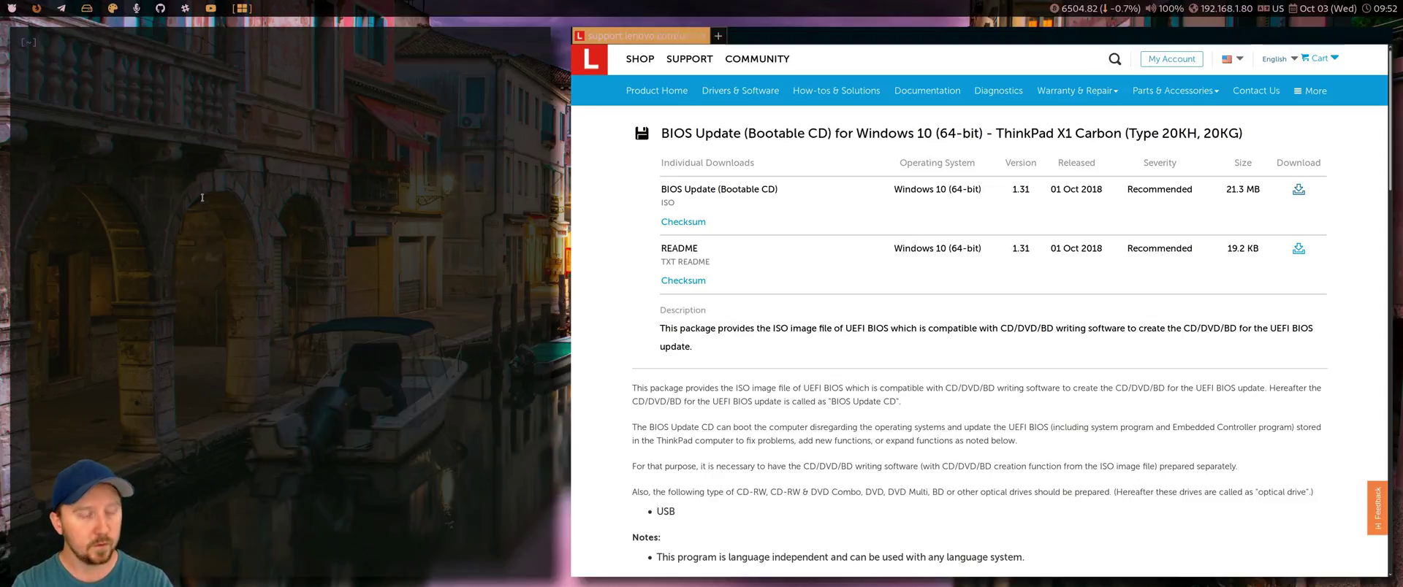
# Step: Extract x1bios.img from n23ur12w.iso with geteltorito, and write it to /dev/da0 using doas dd with bs=64k
pyautogui.write('eteltorito -o x1bios.img n23ur12w.iso')
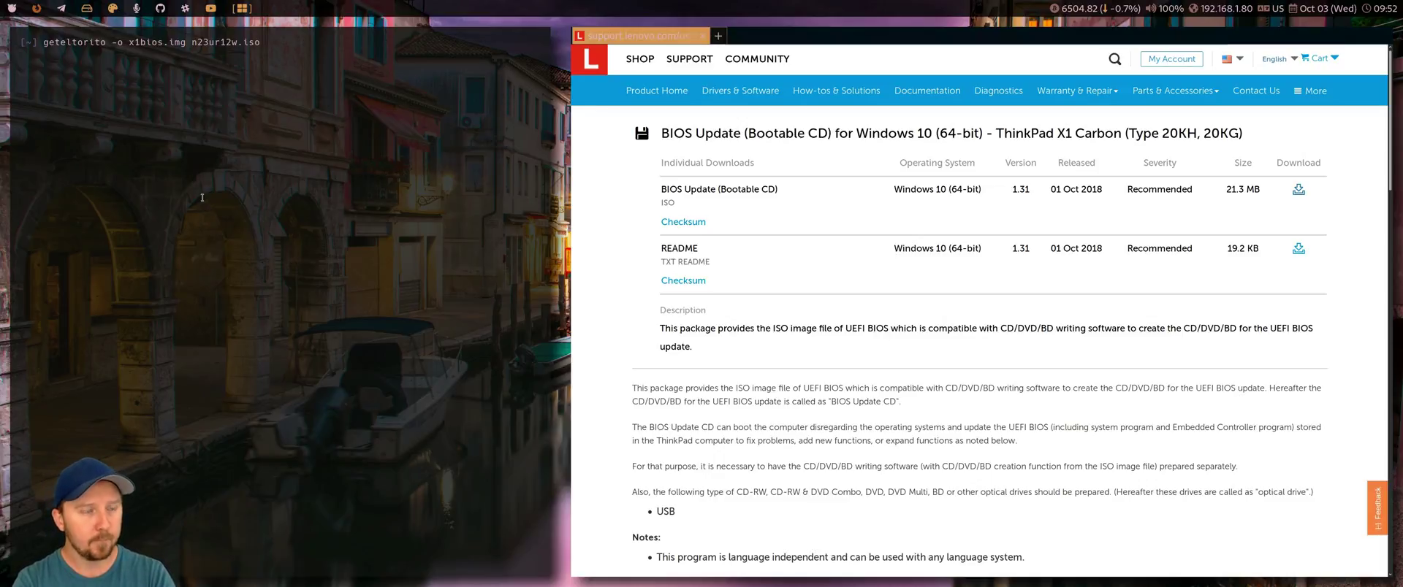
pyautogui.press('Return')
pyautogui.write('doas dd if=x1bios.img of=/dev/da0 bs=64k')
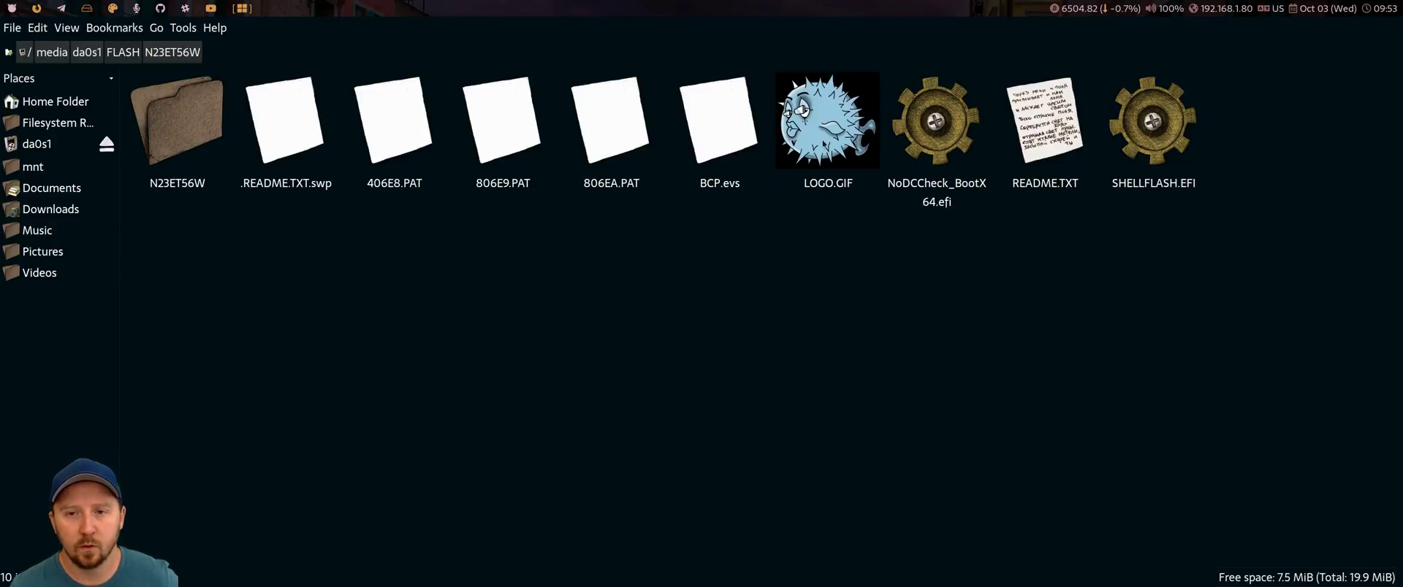
# Step: Locate LOGO.GIF in the USB drive's FLASH folder and open README.TXT
pyautogui.click(827, 124)
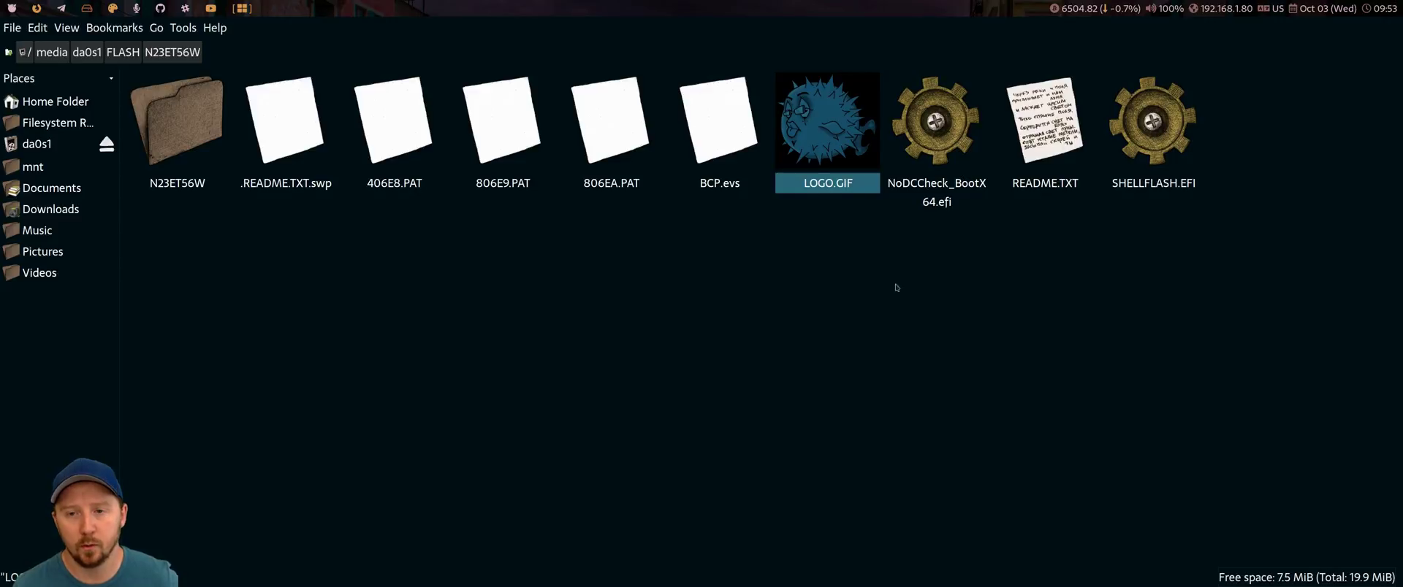
pyautogui.click(702, 306)
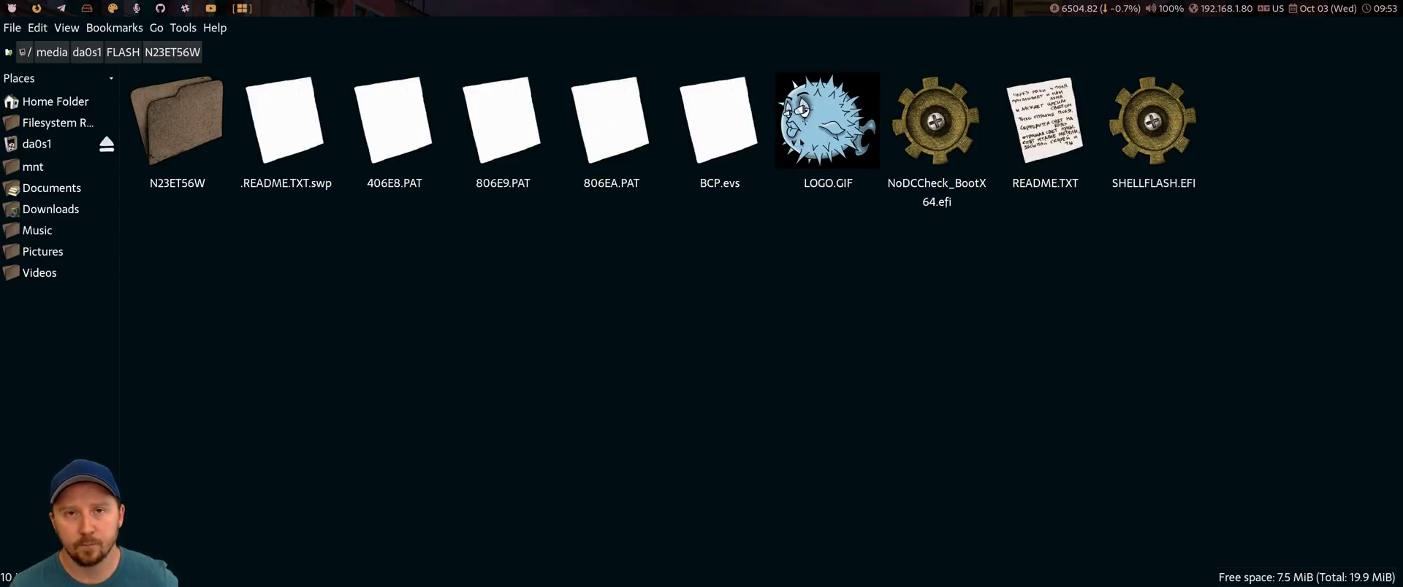
pyautogui.click(806, 142)
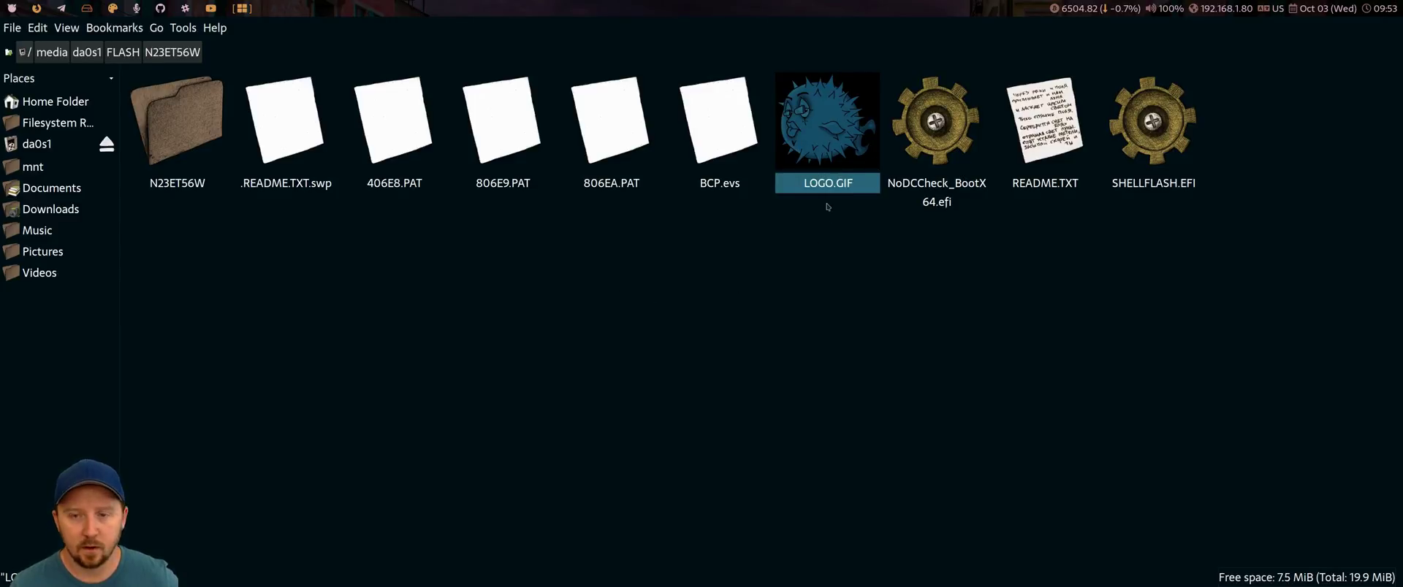
pyautogui.click(1073, 132)
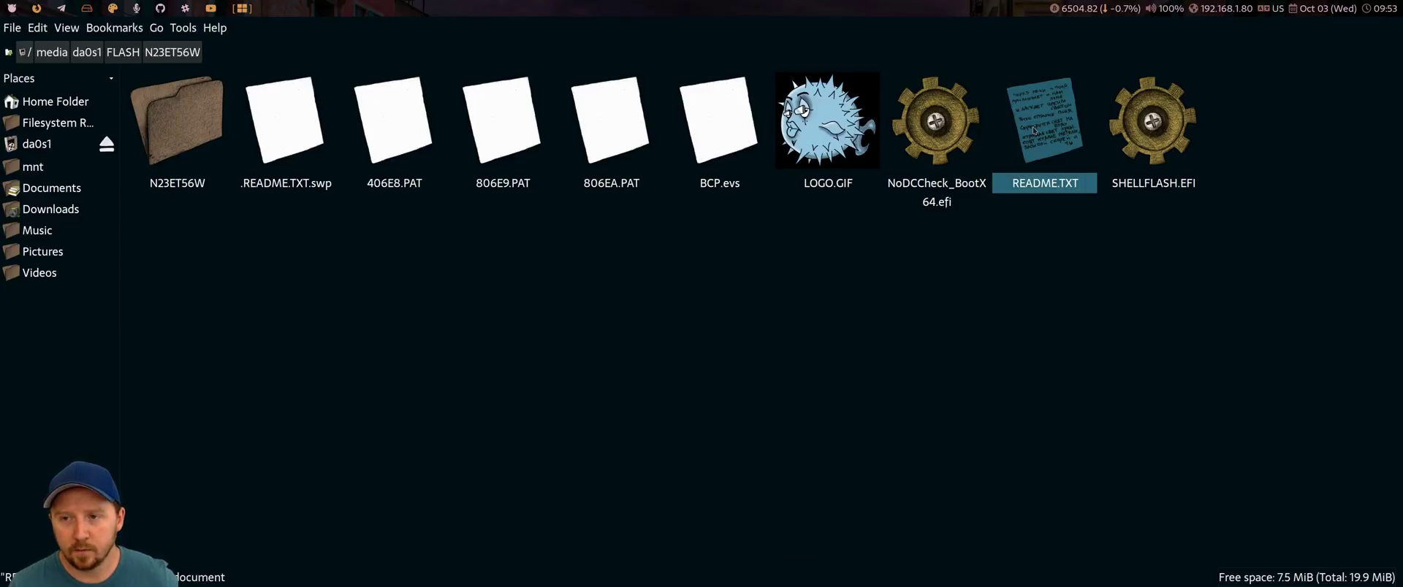
pyautogui.doubleClick(1034, 131)
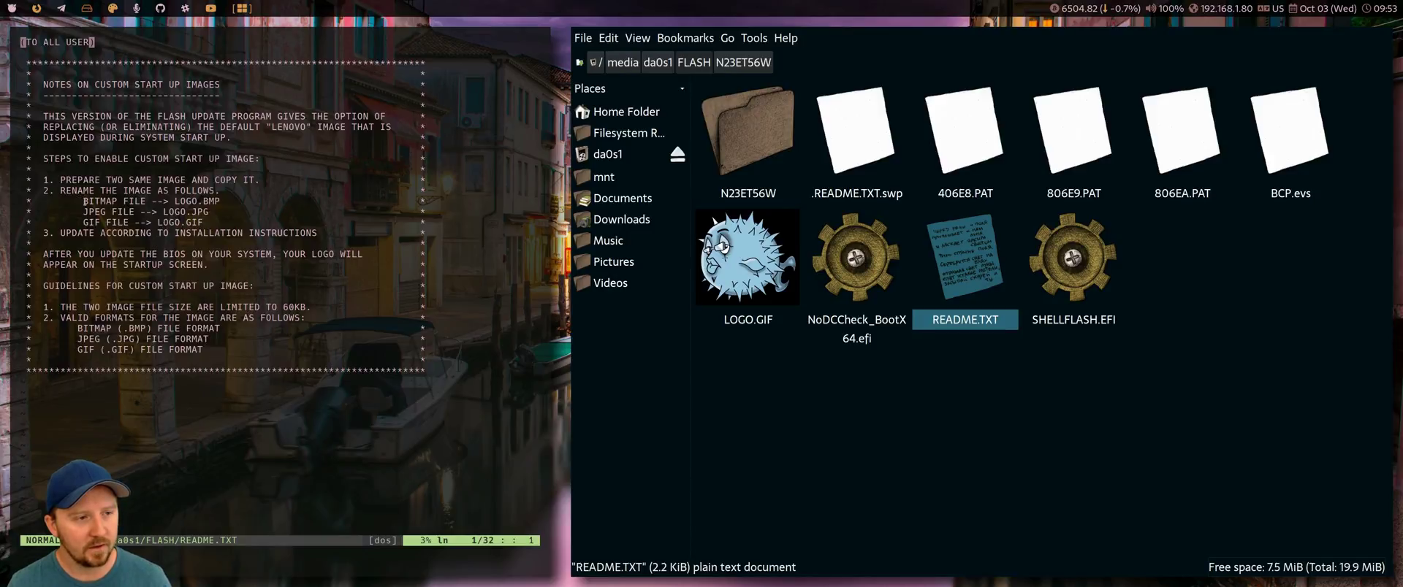
# Step: Examine the custom startup image file names in README.TXT against LOGO.GIF, and close the text file
pyautogui.moveTo(85, 202); pyautogui.dragTo(231, 209)
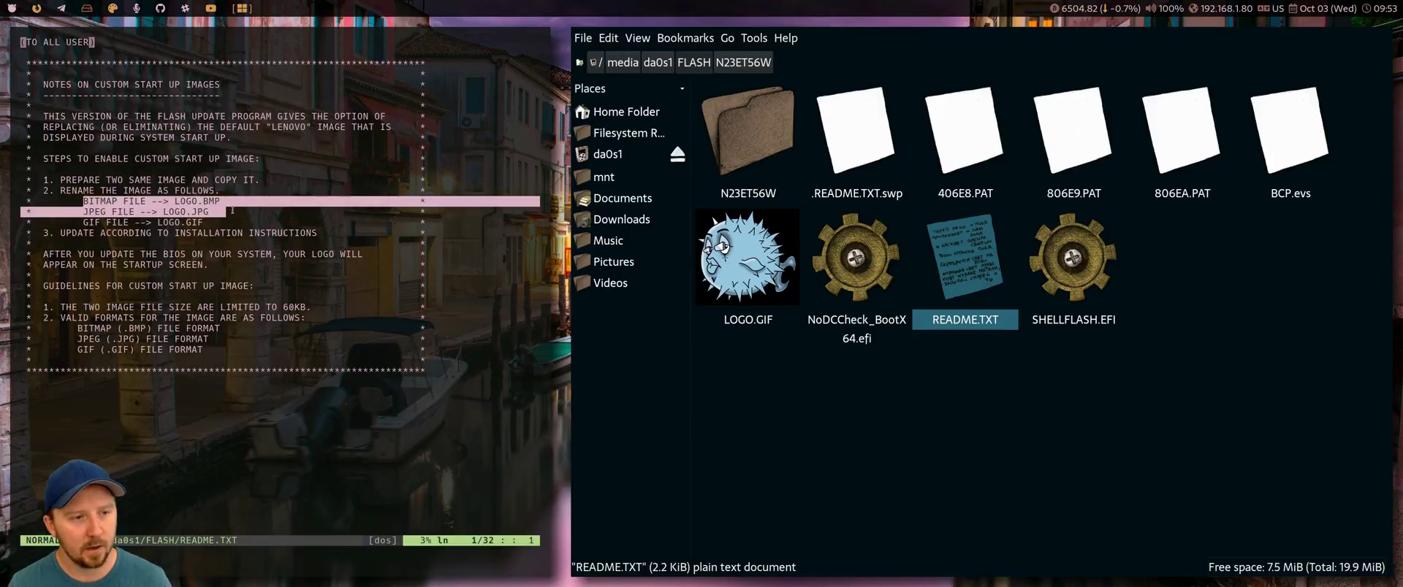
pyautogui.click(166, 223)
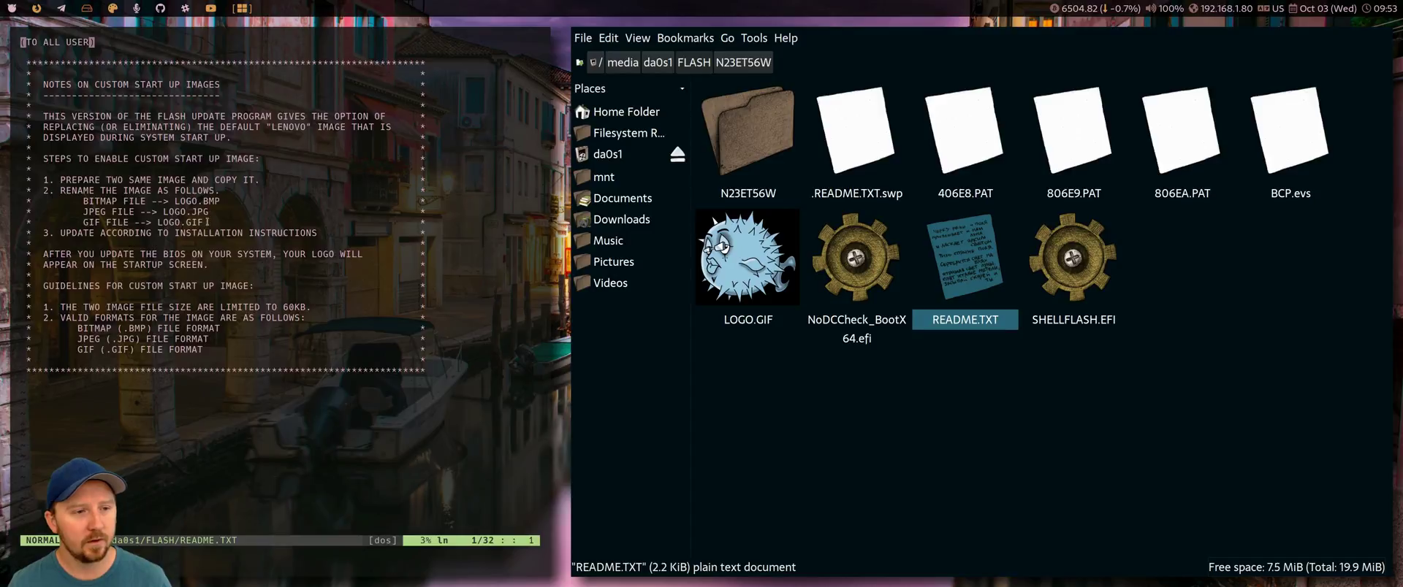
pyautogui.click(747, 259)
pyautogui.click(822, 414)
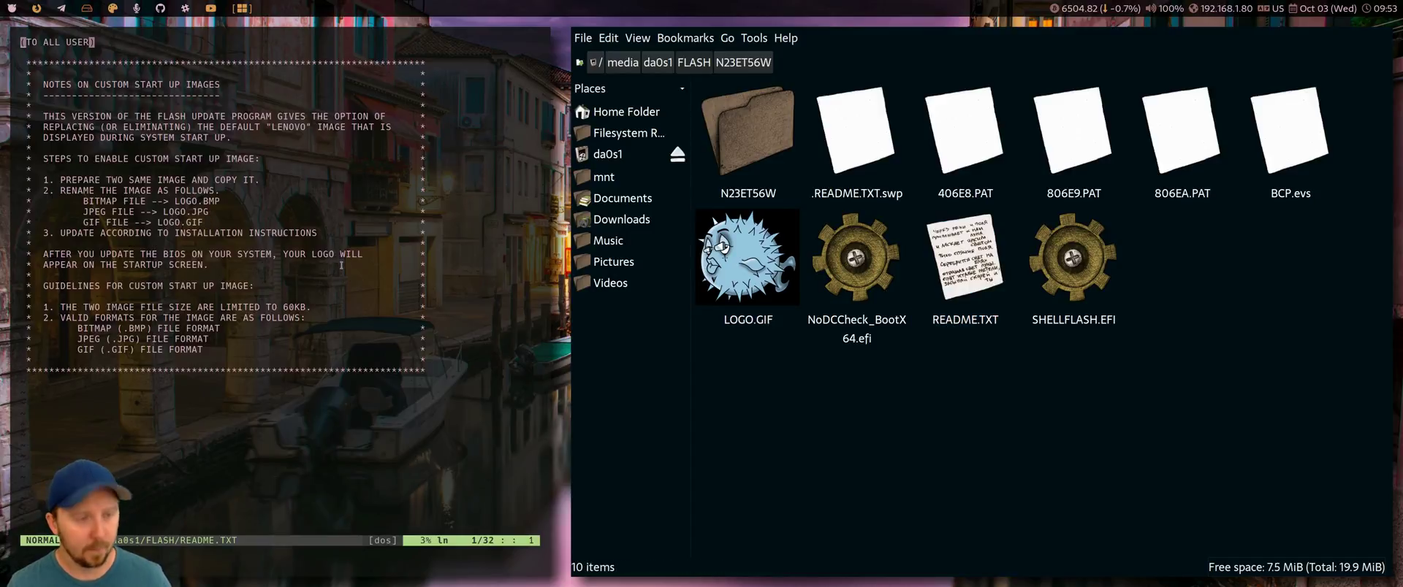
pyautogui.press('super+shift+q')
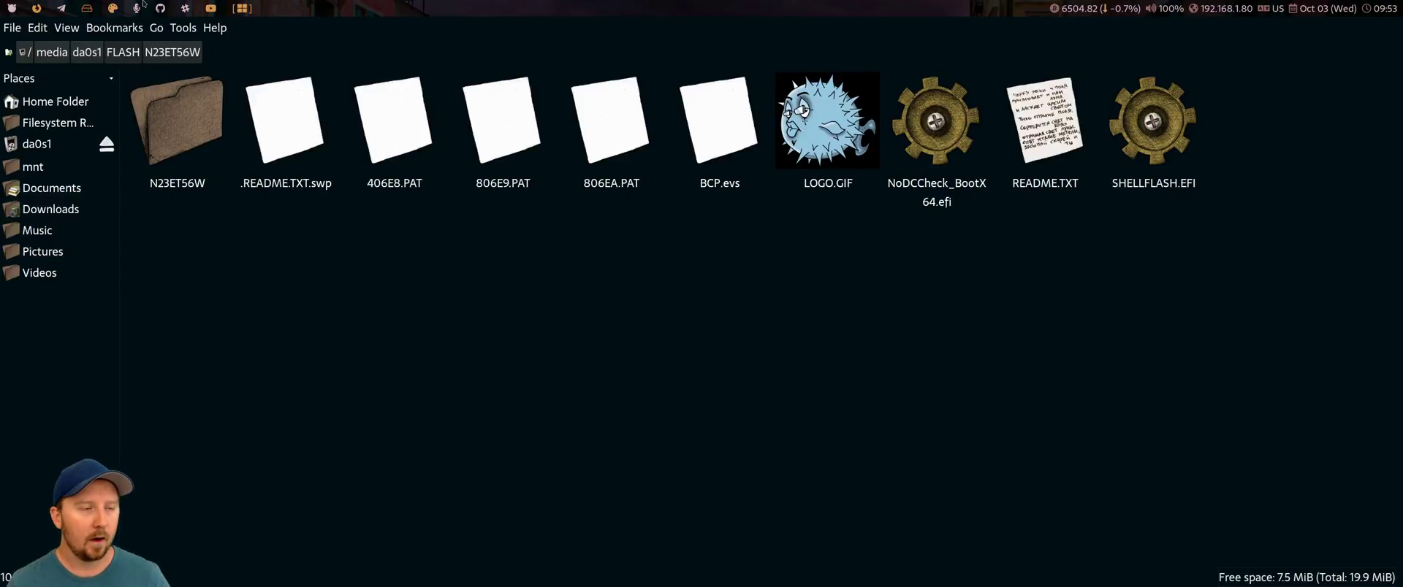
# Step: Switch to GIMP, set up an indexed color conversion of Swaggy Stone Fish.svg with a maximum of 16 colors, and cancel it
pyautogui.click(115, 6)
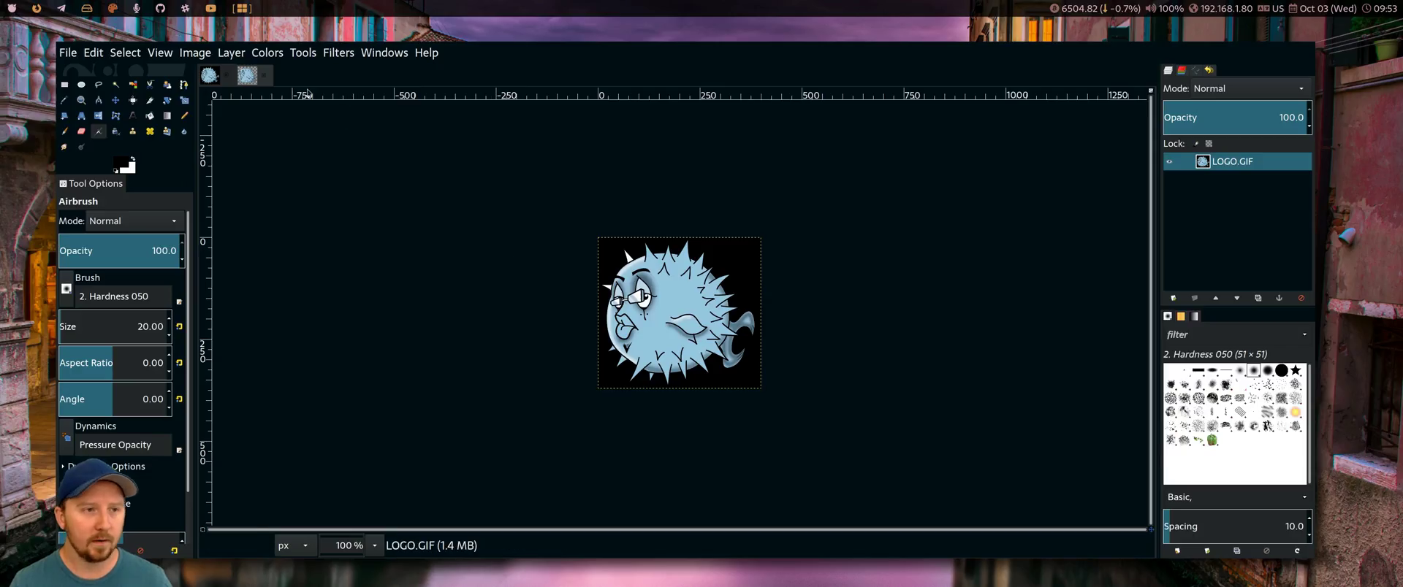
pyautogui.click(248, 77)
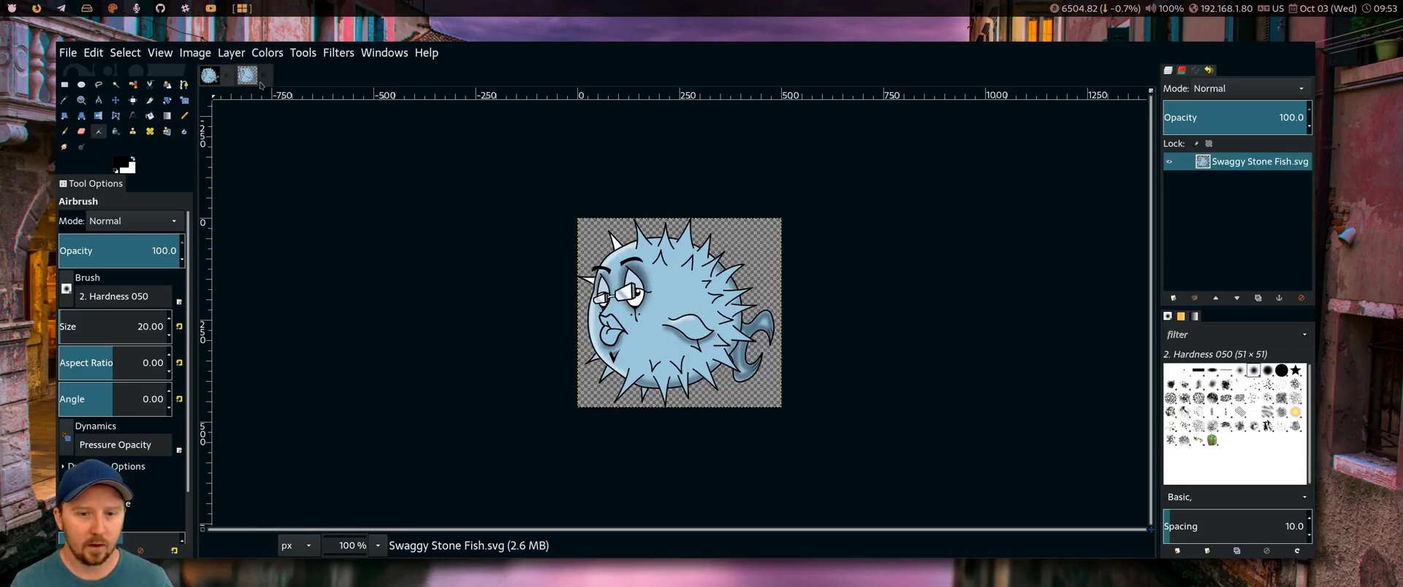
pyautogui.click(214, 53)
pyautogui.click(204, 55)
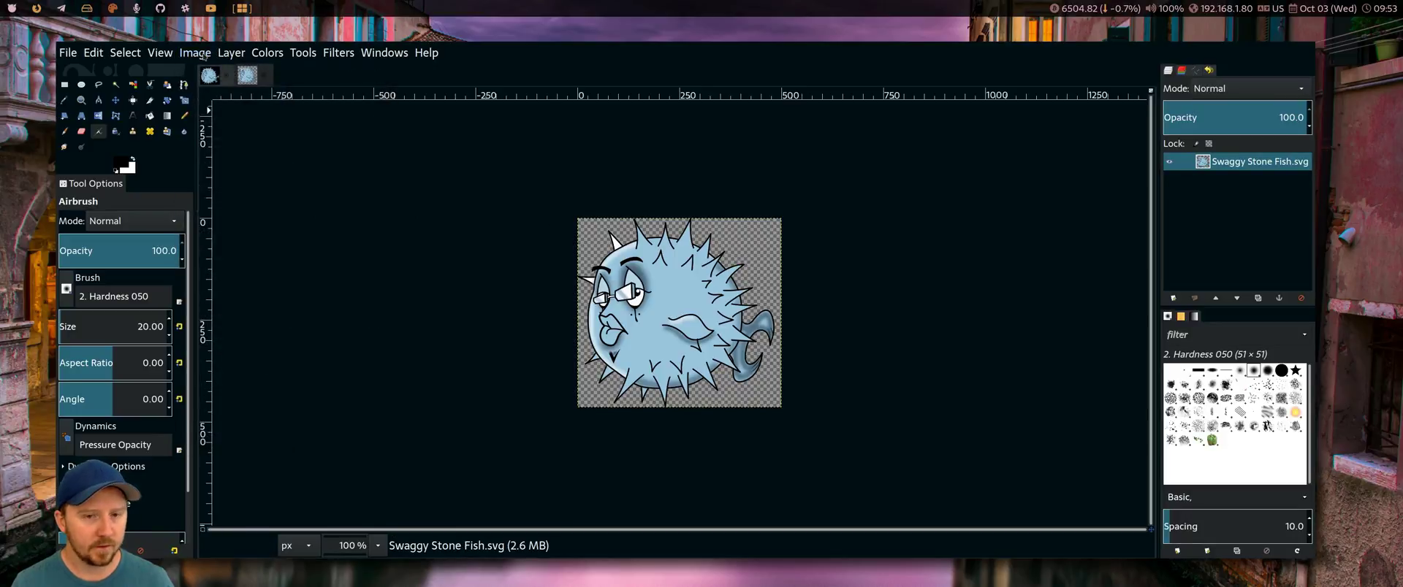
pyautogui.click(204, 55)
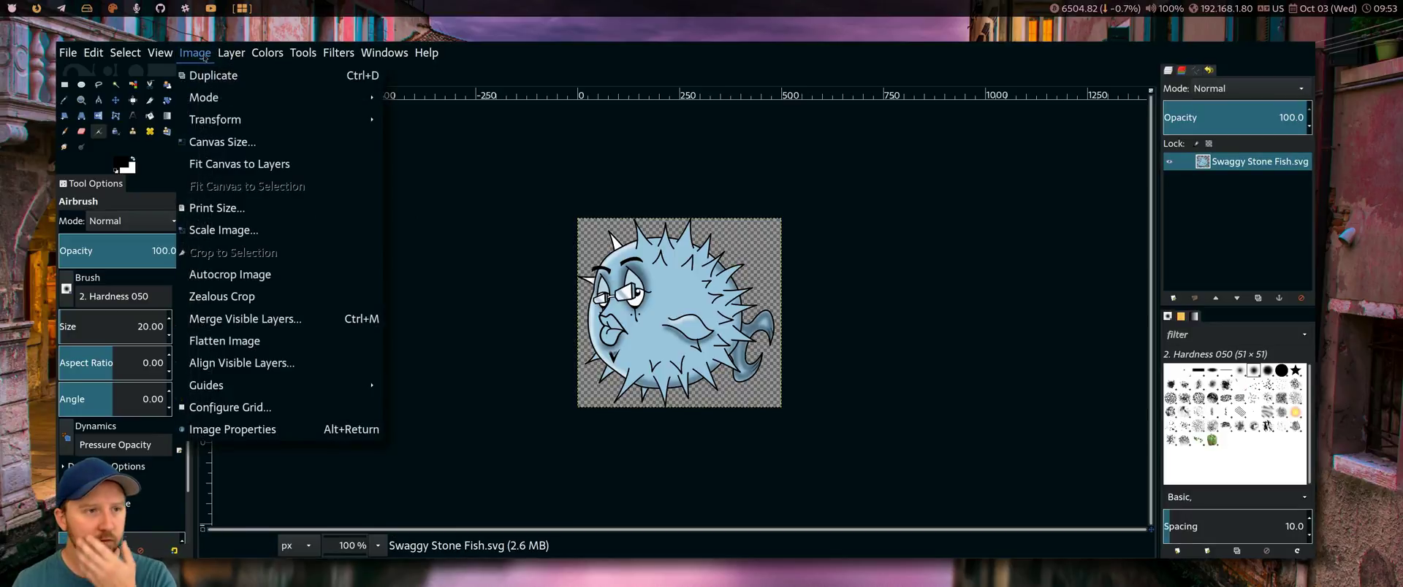
pyautogui.moveTo(216, 104)
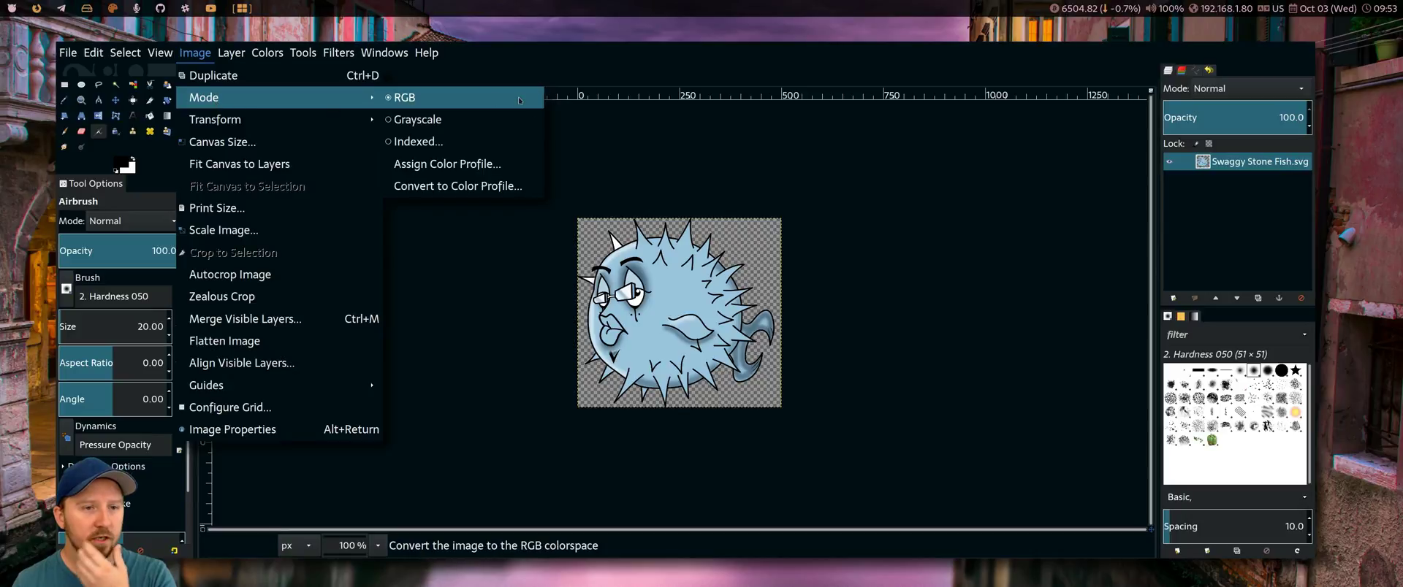
pyautogui.click(462, 146)
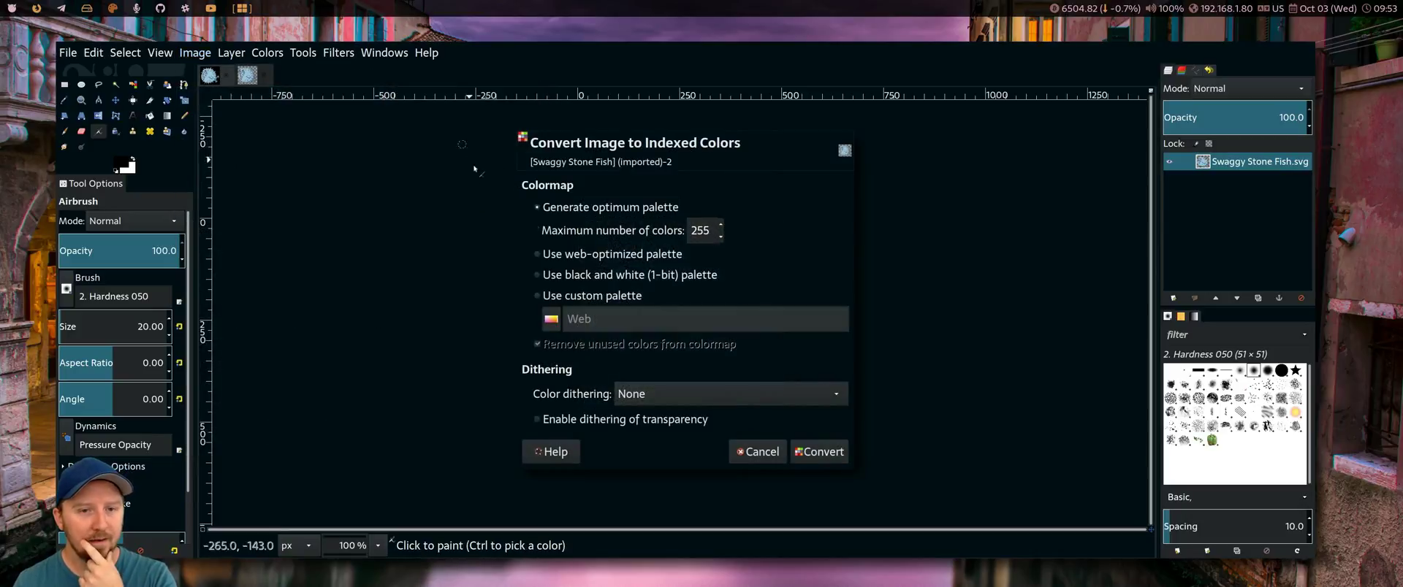
pyautogui.doubleClick(696, 231)
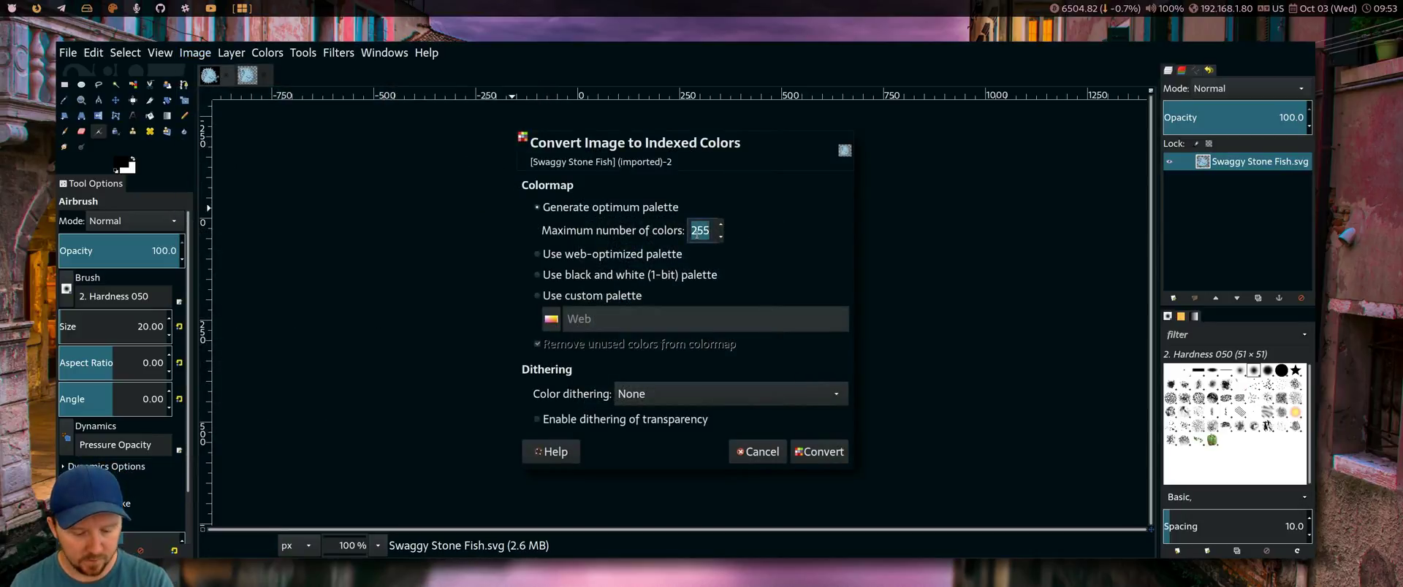
pyautogui.write('16')
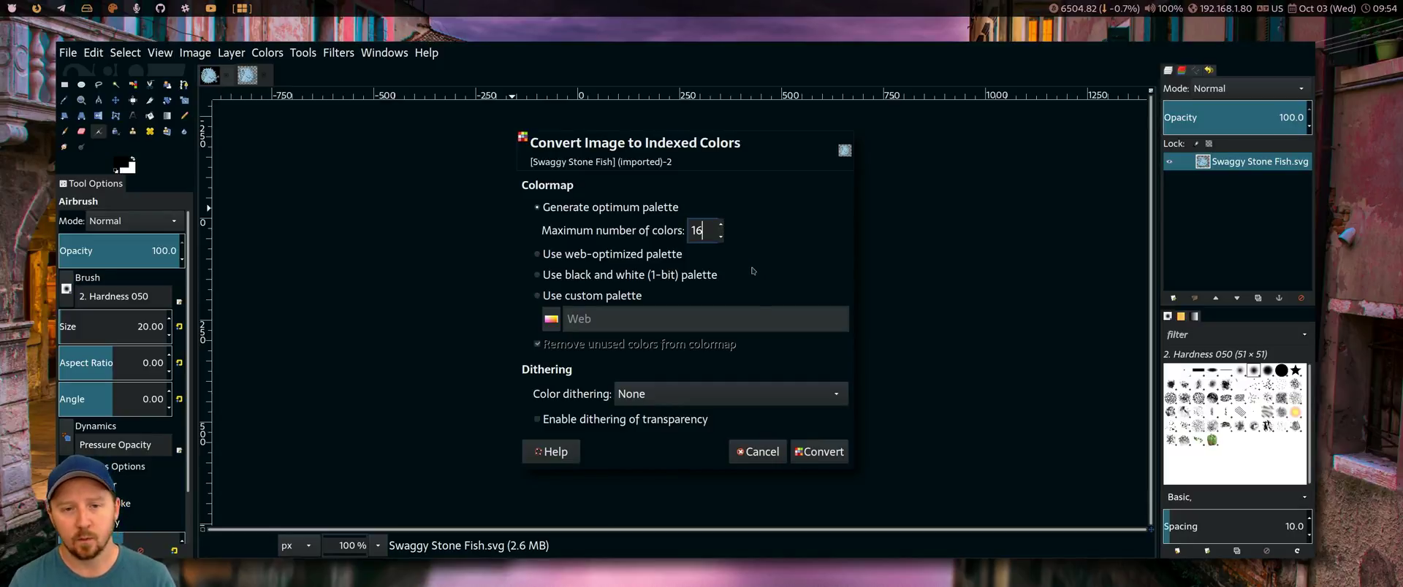
pyautogui.click(760, 461)
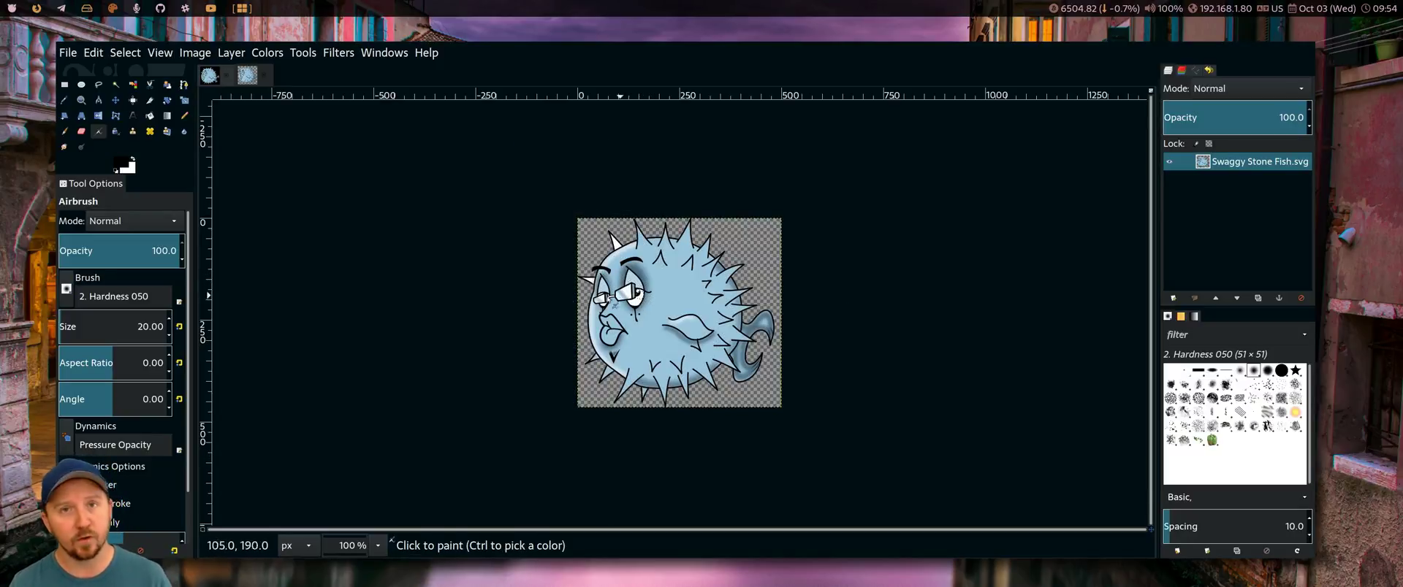
# Step: View the finished LOGO.GIF image and switch back to the file manager showing the FLASH folder
pyautogui.click(212, 81)
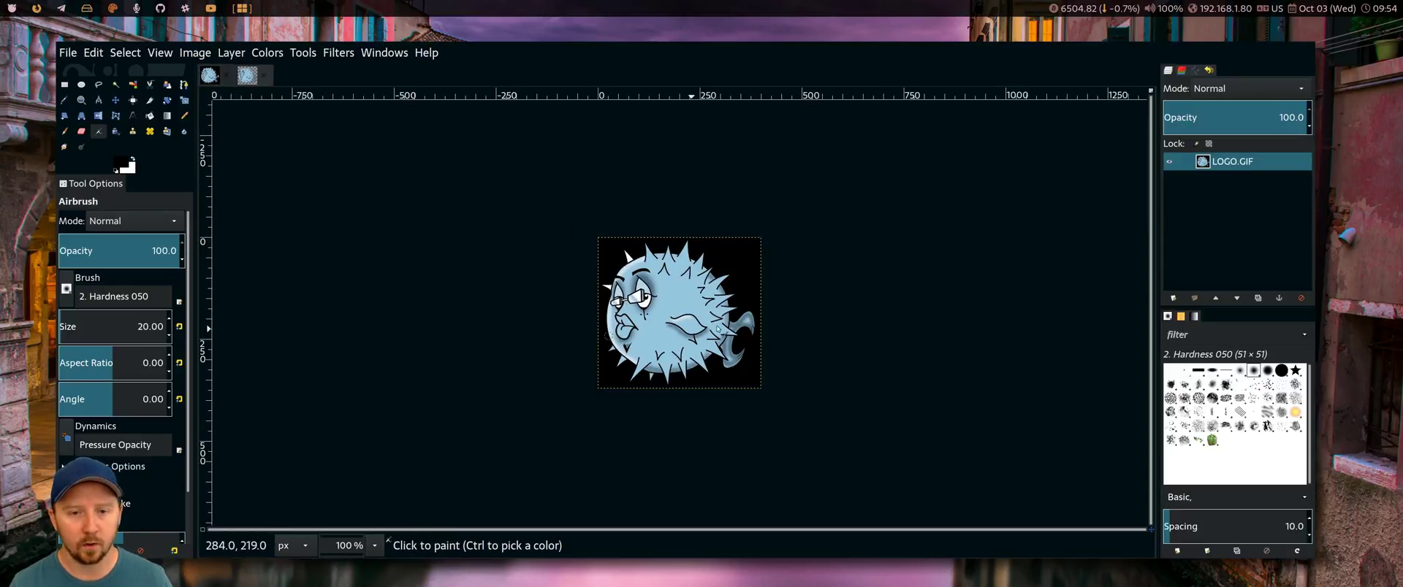
pyautogui.click(86, 8)
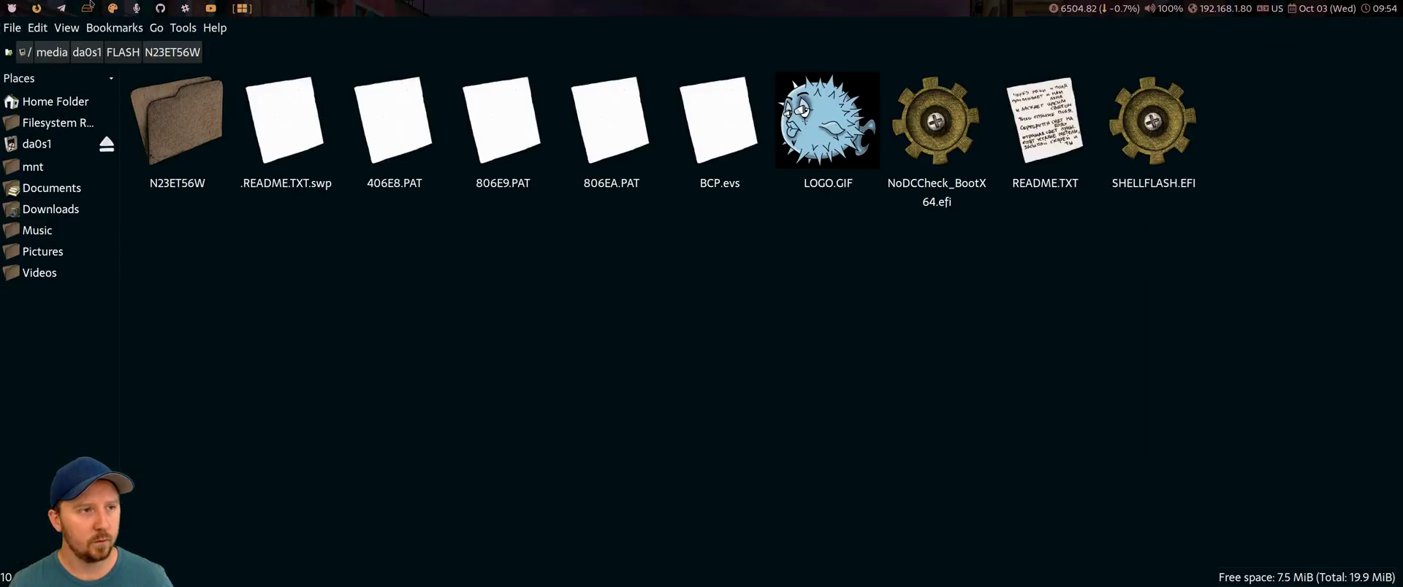